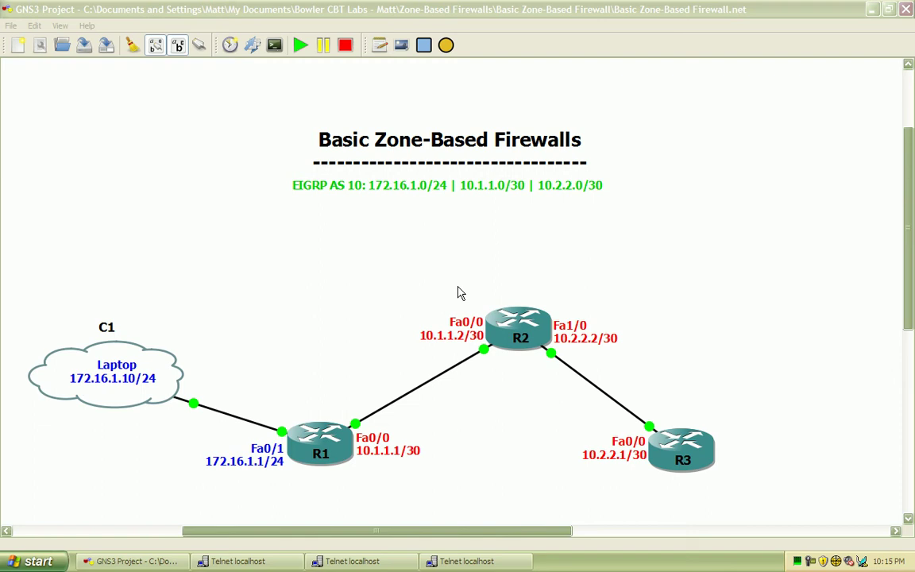
# Step: Highlight the laptop cloud with its Fa0/1 label, then routers R2 and R3, to explain the topology
pyautogui.click(317, 321)
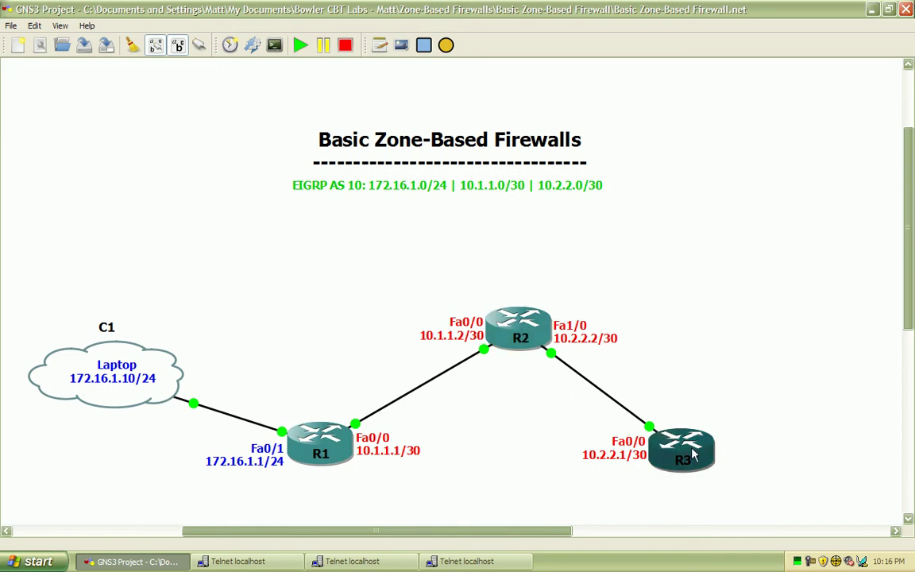
pyautogui.moveTo(693, 454)
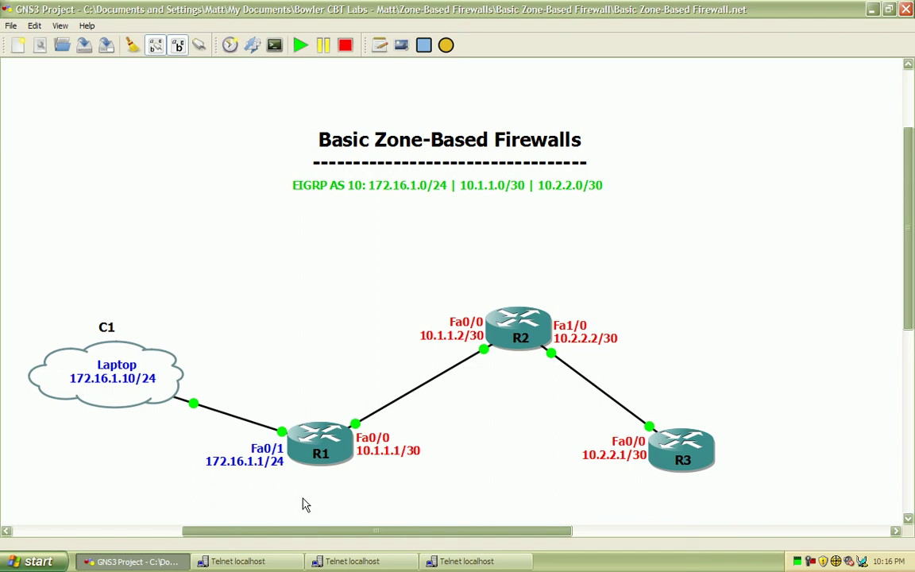
pyautogui.moveTo(297, 310); pyautogui.dragTo(7, 514)
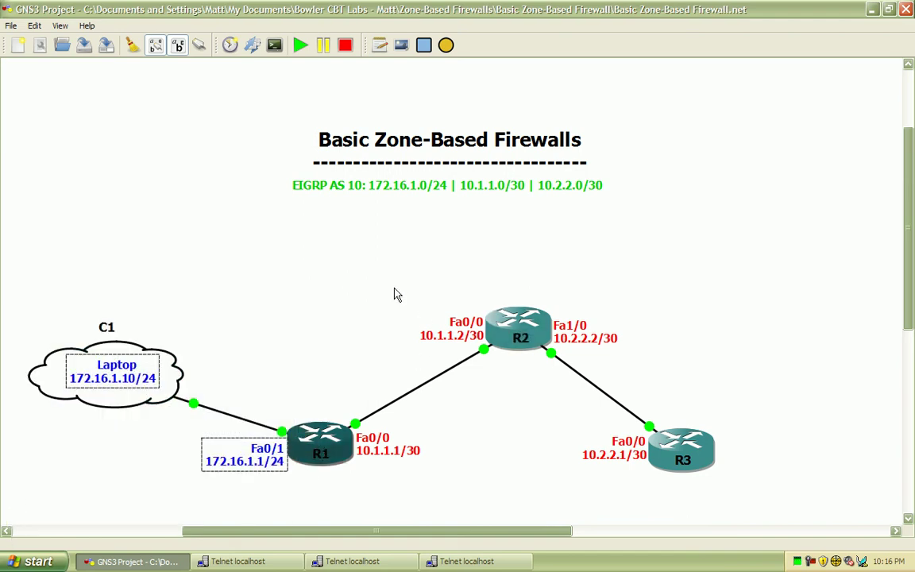
pyautogui.moveTo(339, 271); pyautogui.dragTo(790, 504)
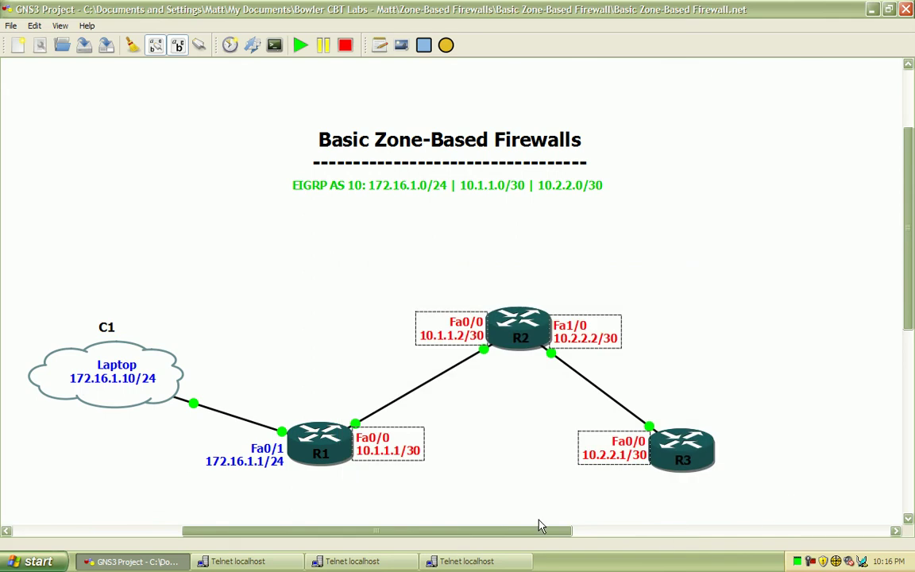
pyautogui.click(490, 505)
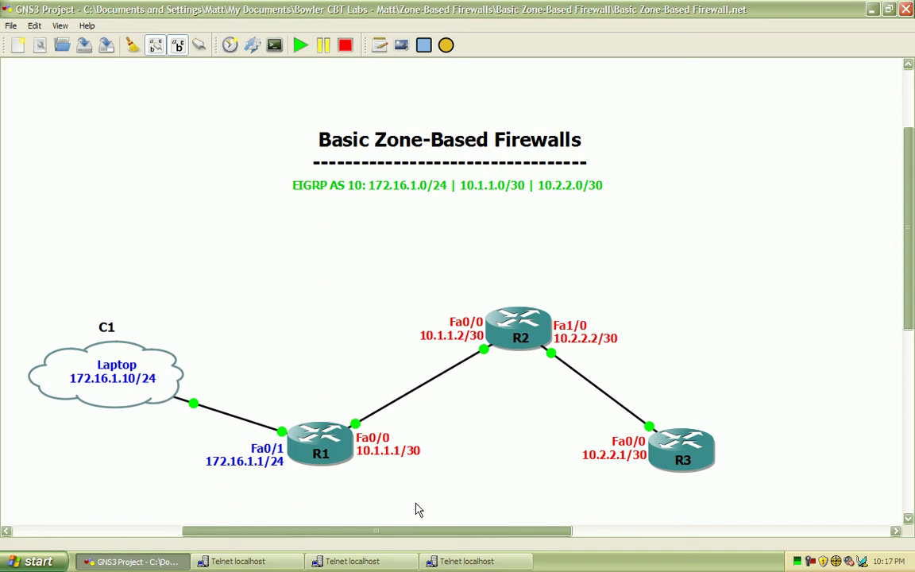
# Step: On R1's console, enter privileged mode with the enable password and go to global configuration
pyautogui.click(456, 561)
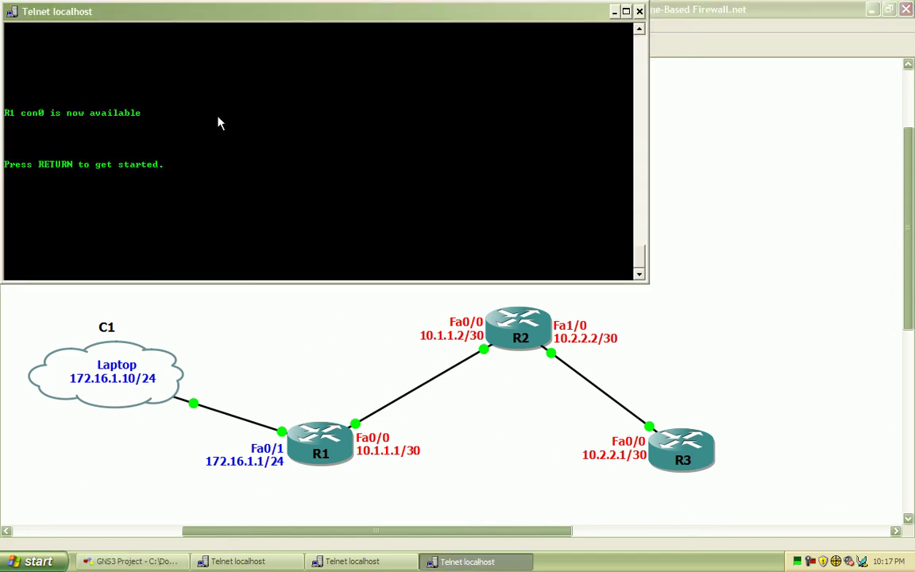
pyautogui.press('Return')
pyautogui.write('en')
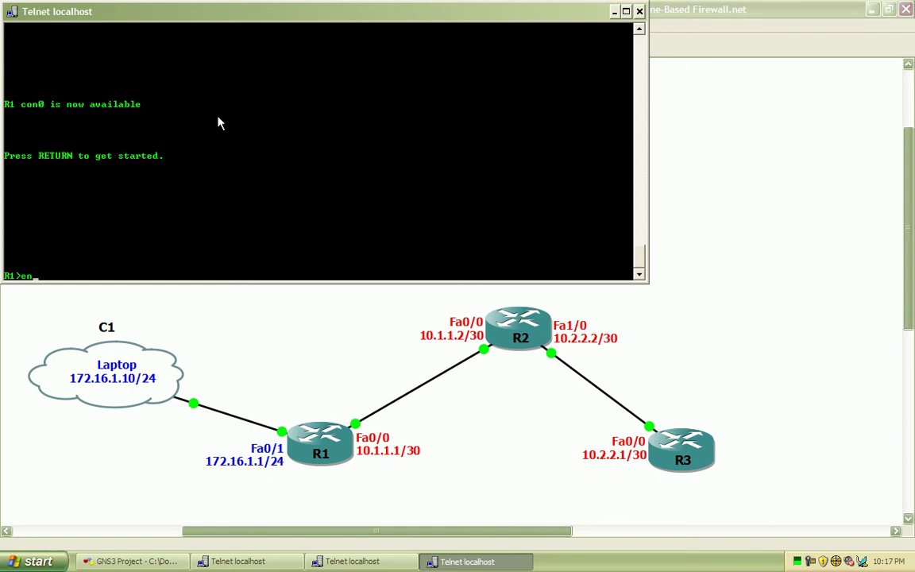
pyautogui.press('Return')
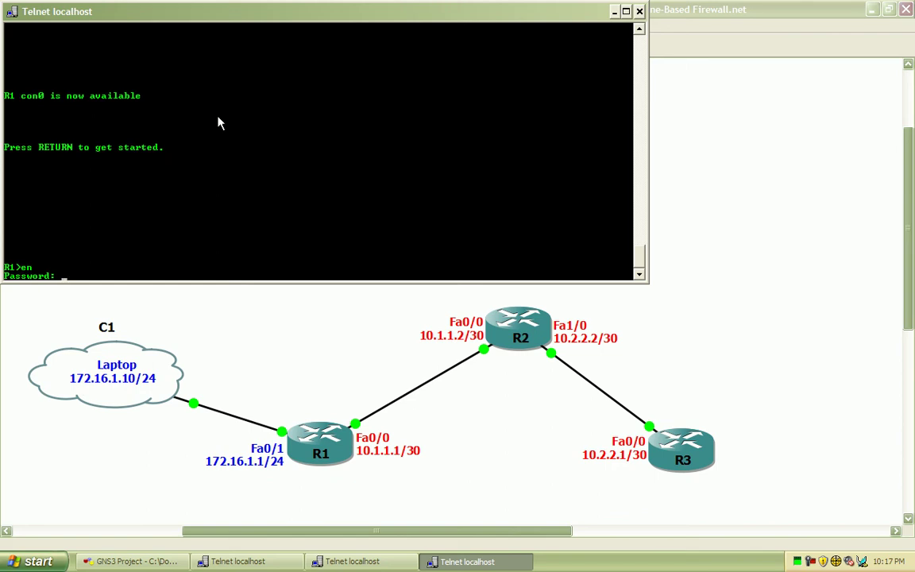
pyautogui.press('Return')
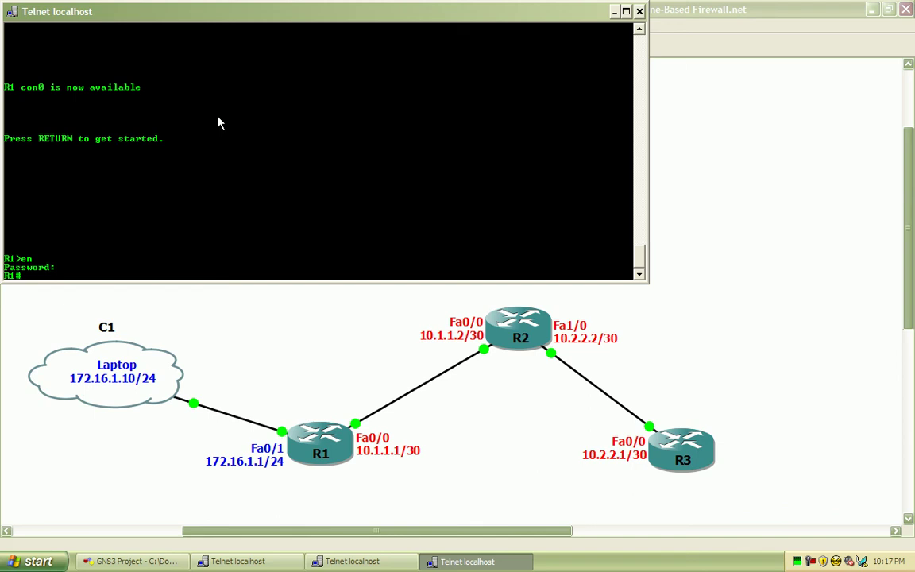
pyautogui.write('config terminal')
pyautogui.press('Return')
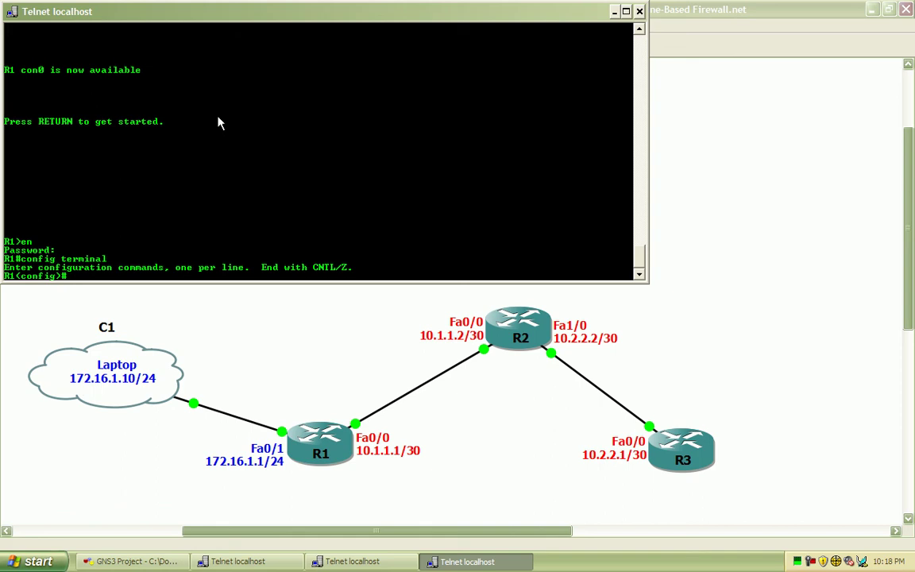
# Step: Give Fa0/1 the address 172.16.1.1 255.255.255.0 and bring it up with no shut
pyautogui.write('interface fast0/1')
pyautogui.press('Return')
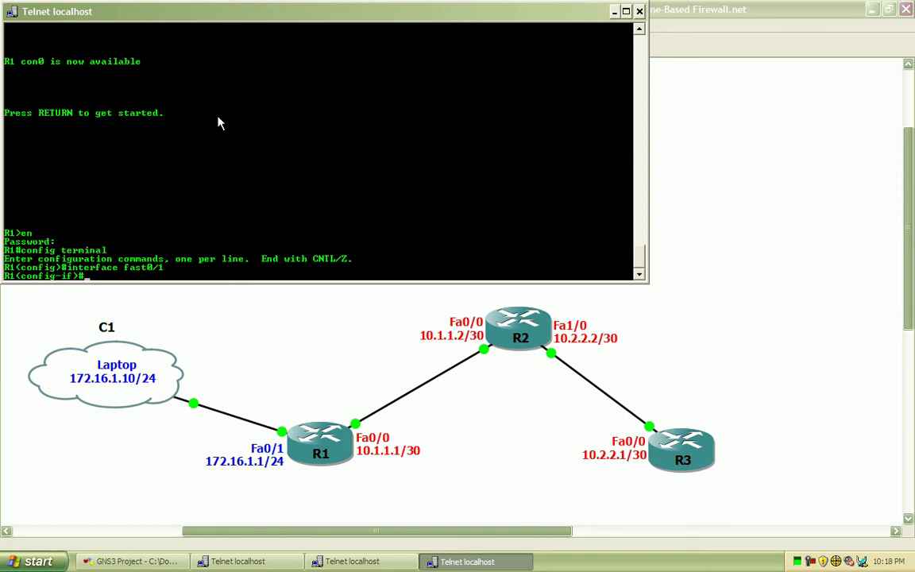
pyautogui.write('ip add 172.16.1.1')
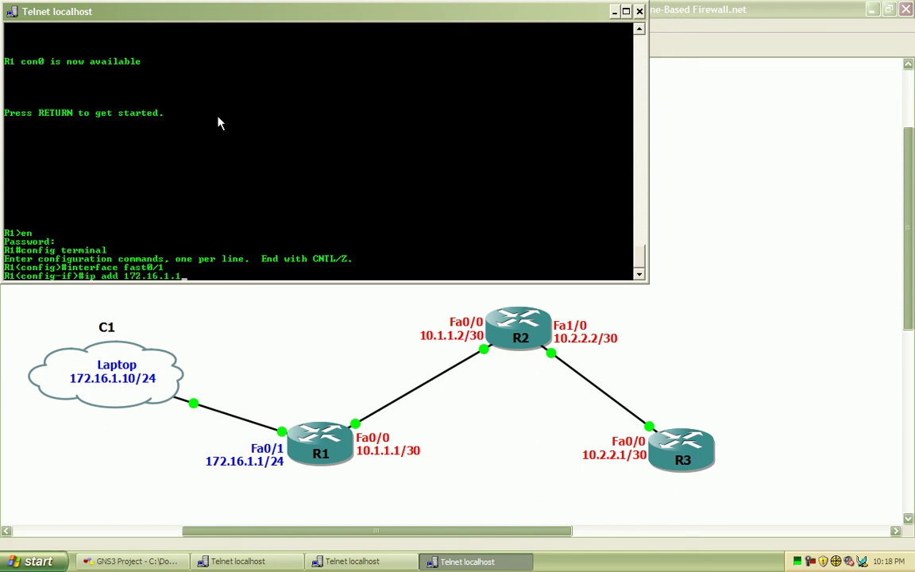
pyautogui.write(' 255.255.255.255.255.25')
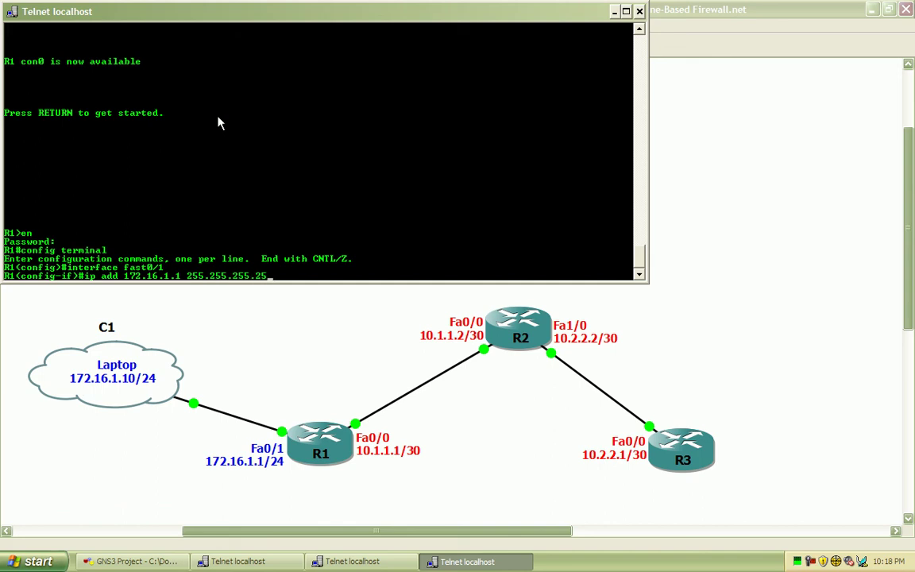
pyautogui.press('BackSpace')
pyautogui.press('BackSpace')
pyautogui.press('BackSpace')
pyautogui.write('0')
pyautogui.press('Return')
pyautogui.write('no')
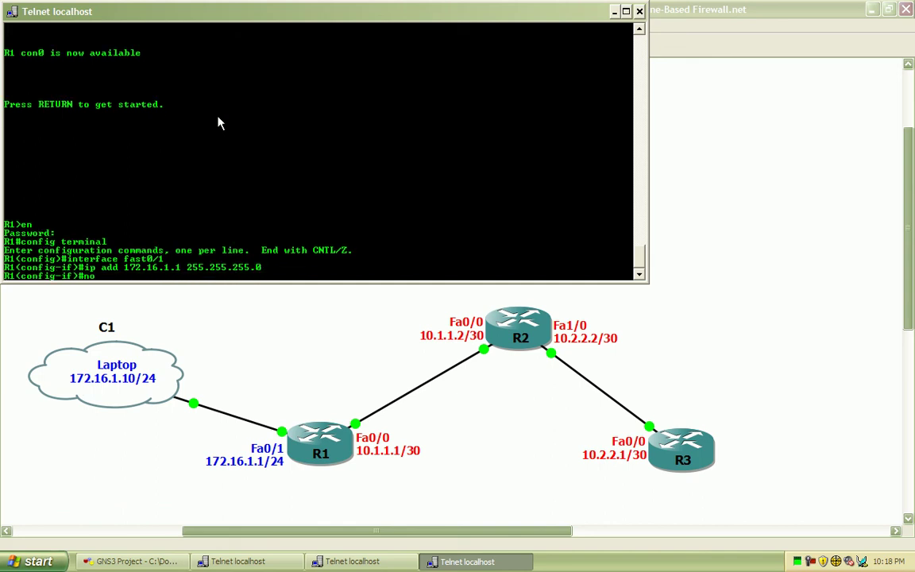
pyautogui.write(' shut')
pyautogui.press('Return')
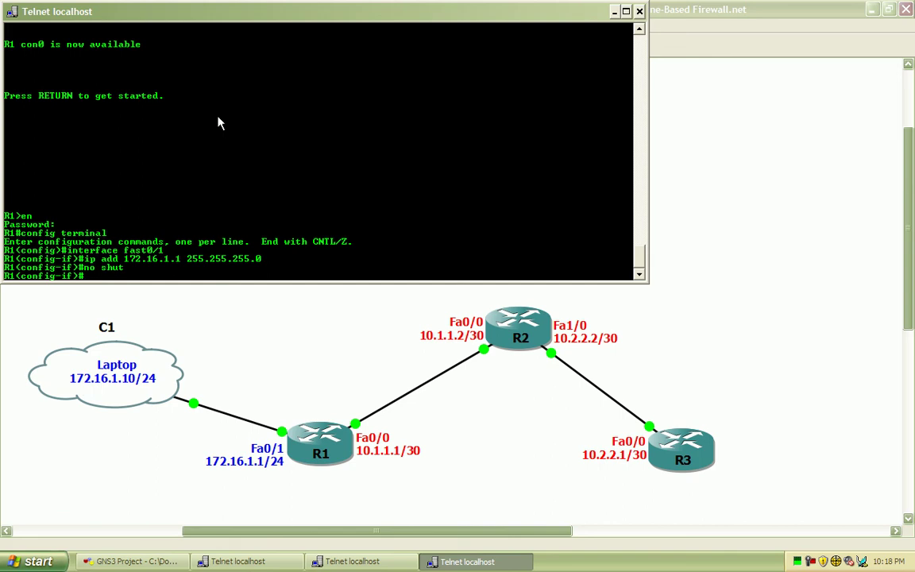
# Step: Address Fa0/0 as 10.1.1.1 255.255.255.252 and enable it with no shut
pyautogui.write('int f0/0')
pyautogui.press('Return')
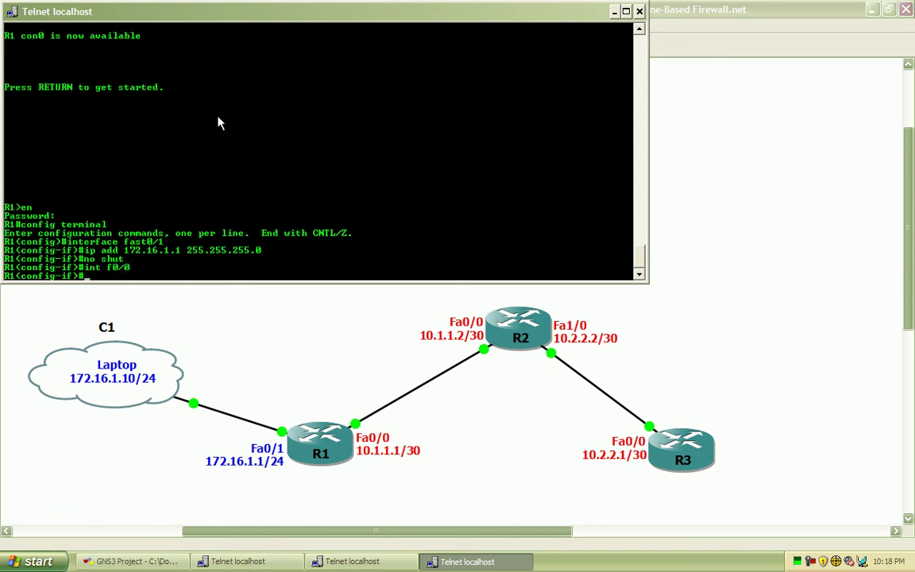
pyautogui.write('ip add 10')
pyautogui.write('.1.1.1 255.255.255.252')
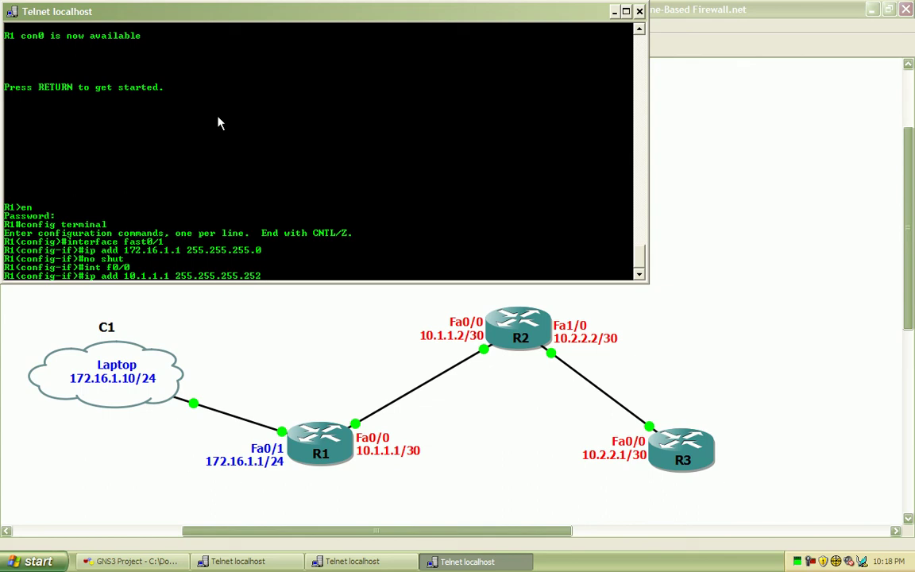
pyautogui.press('Return')
pyautogui.write('no shut')
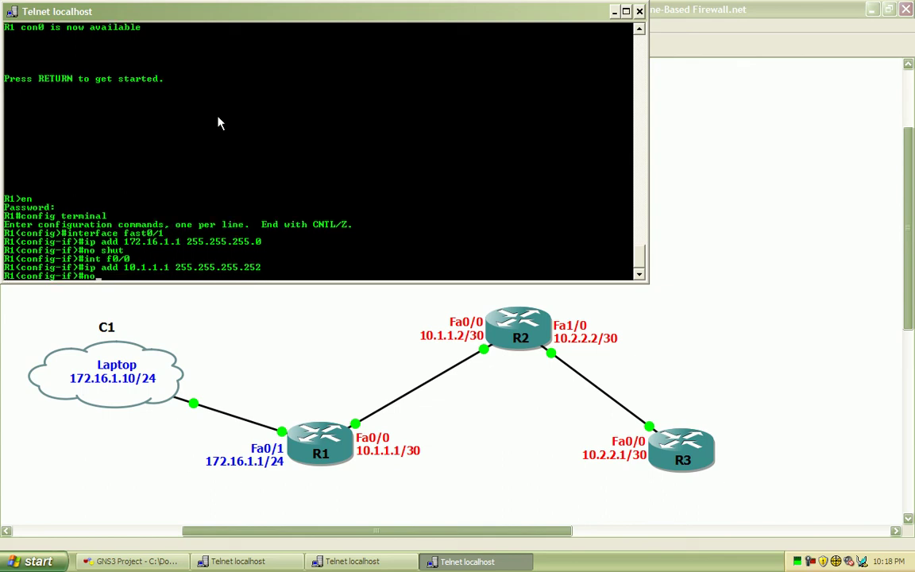
pyautogui.press('Return')
# Step: Set Fa0/0 to full duplex and speed 100, then exit to global configuration
pyautogui.write('du fu')
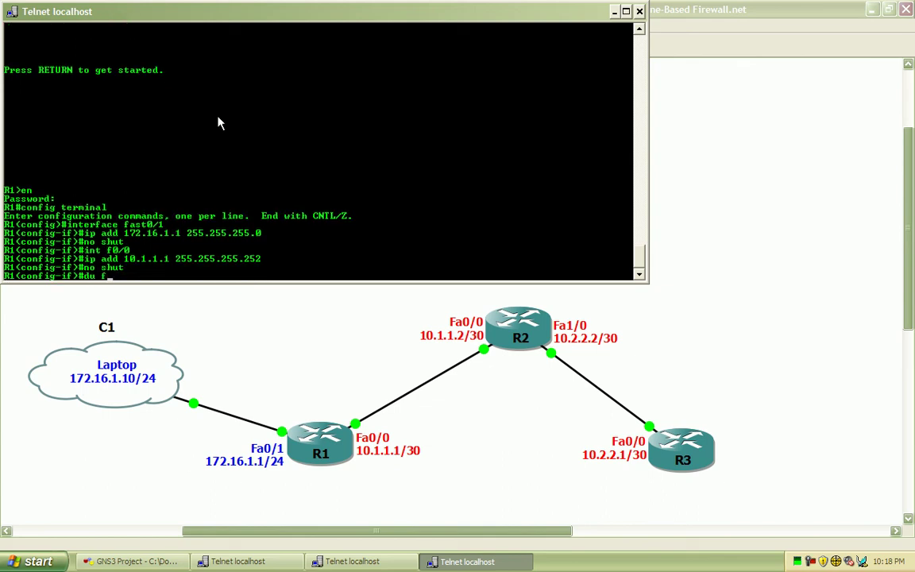
pyautogui.press('Return')
pyautogui.write('spe 100')
pyautogui.press('Return')
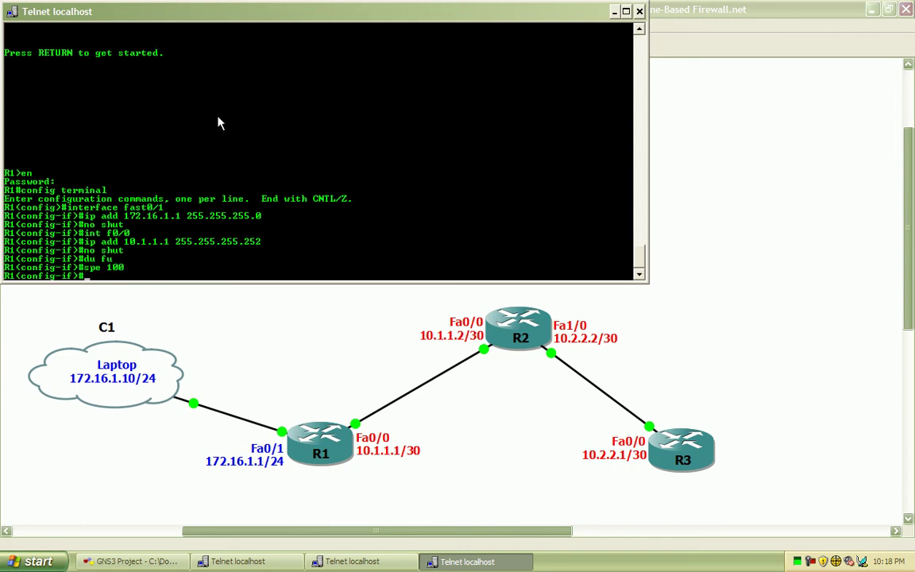
pyautogui.write('exit')
pyautogui.press('Return')
pyautogui.write('do ')
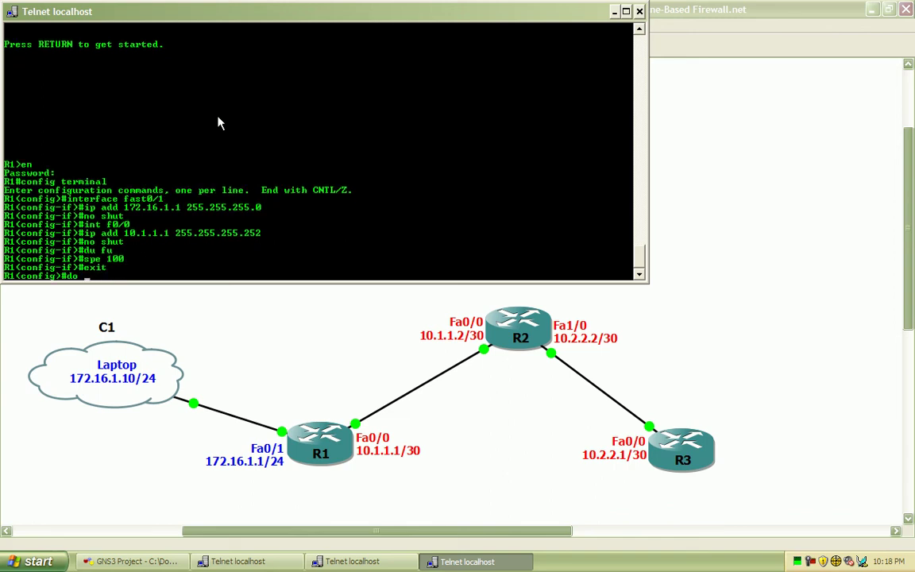
pyautogui.write('show ip int brief')
# Step: Verify both interfaces are up, then ping the laptop at 172.16.1.10 with do ping (4/5 succeed)
pyautogui.press('Return')
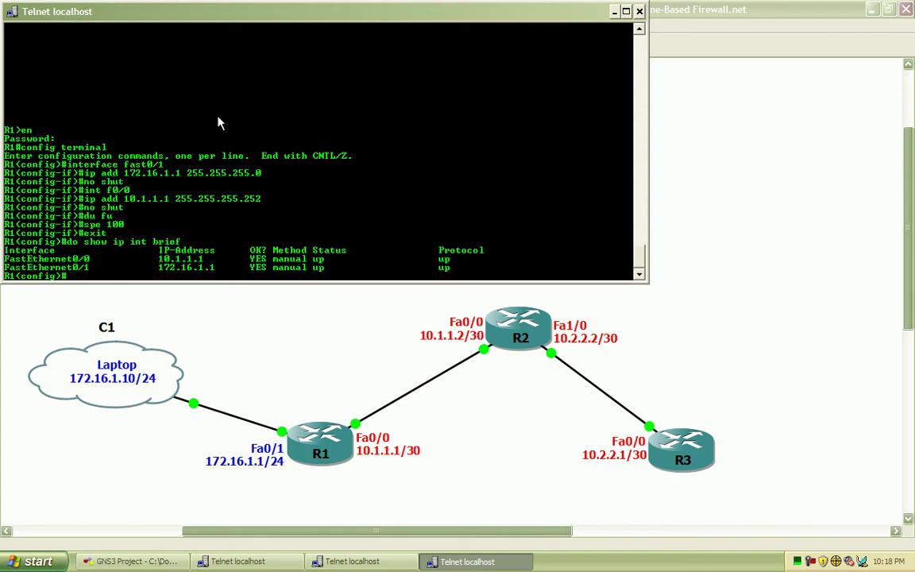
pyautogui.write('ping 172.16.1.10')
pyautogui.press('Return')
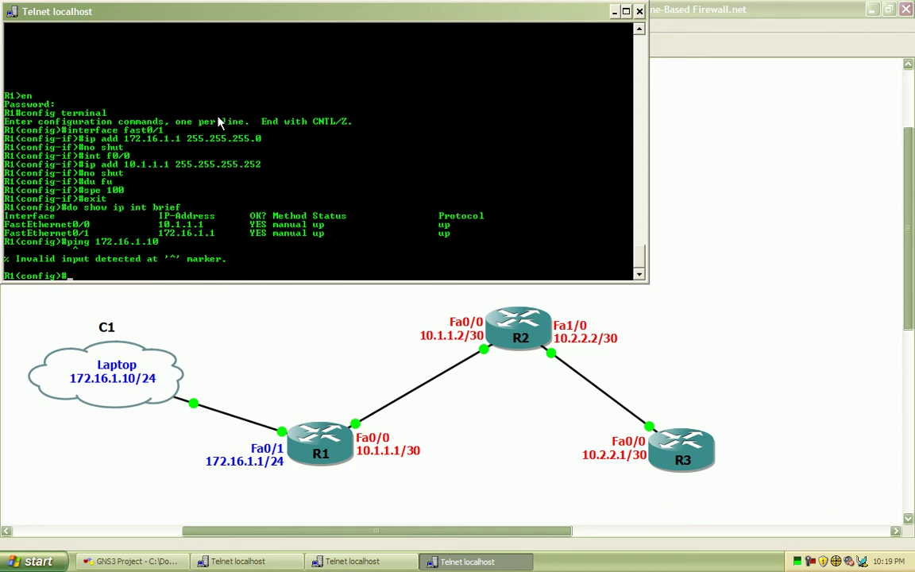
pyautogui.write('do ping 172.16.1.10')
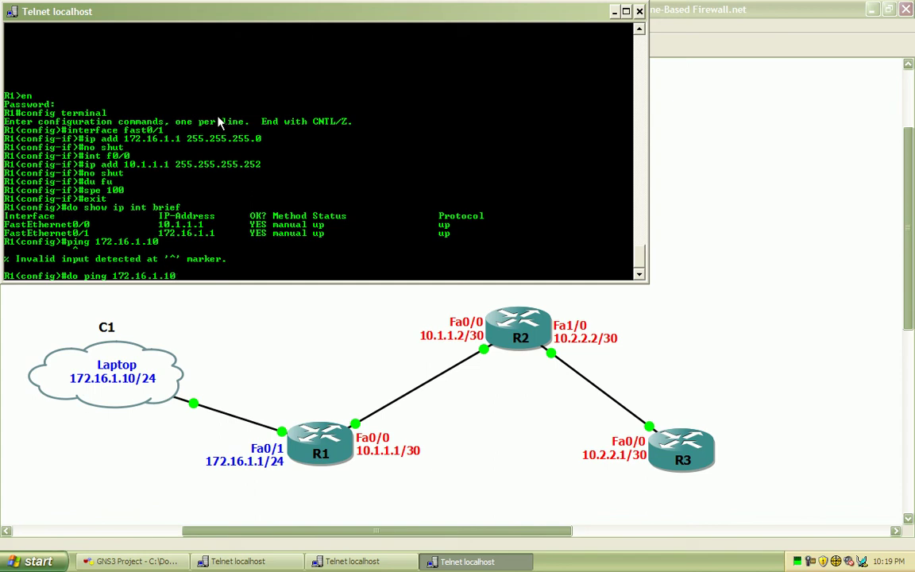
pyautogui.press('Return')
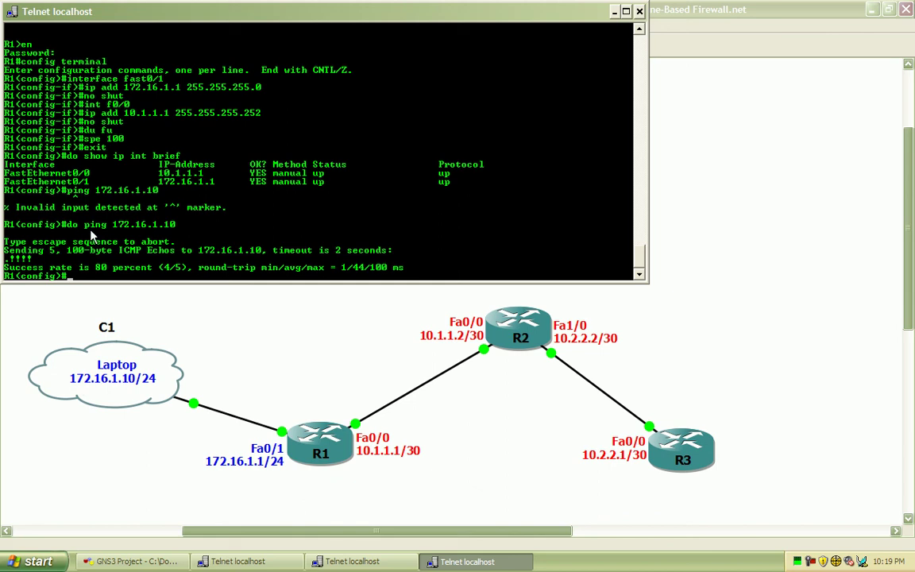
pyautogui.moveTo(84, 226); pyautogui.dragTo(176, 227)
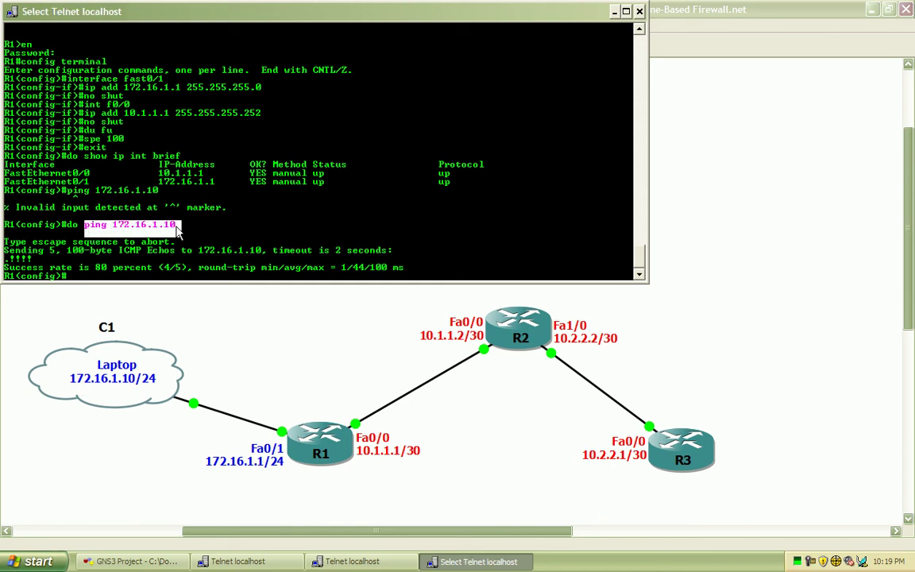
pyautogui.click(69, 191)
pyautogui.moveTo(70, 193); pyautogui.dragTo(154, 199)
pyautogui.rightClick(154, 199)
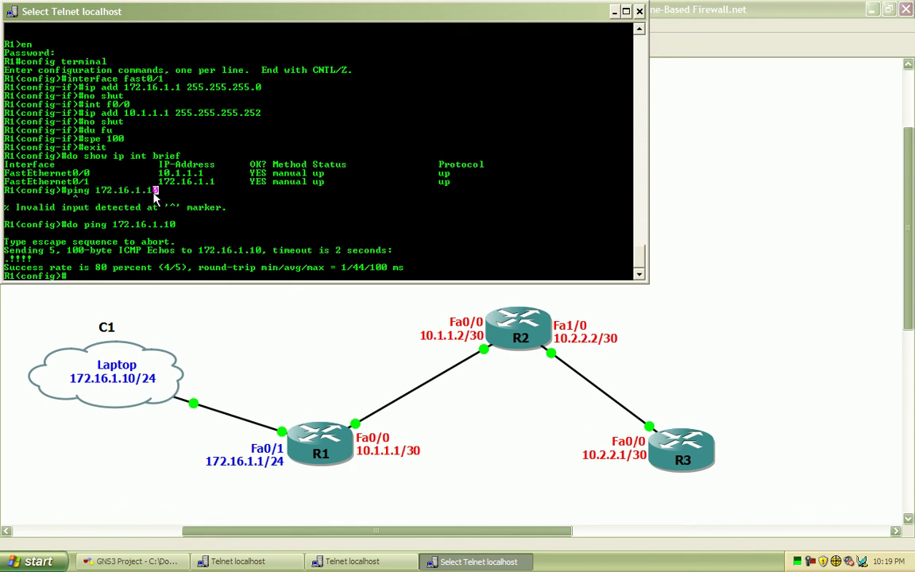
pyautogui.click(69, 225)
pyautogui.moveTo(69, 225); pyautogui.dragTo(84, 231)
pyautogui.press('Return')
pyautogui.press('Return')
pyautogui.press('Return')
pyautogui.press('Return')
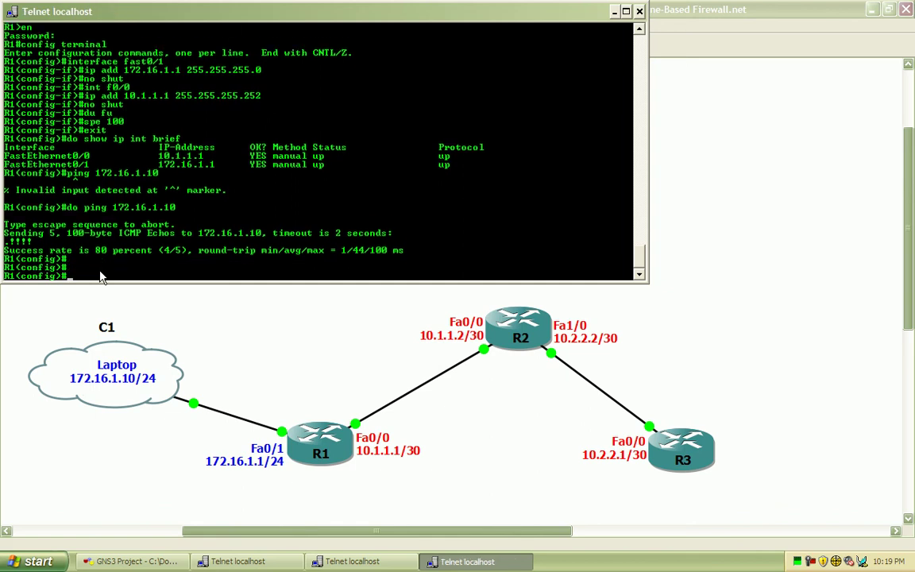